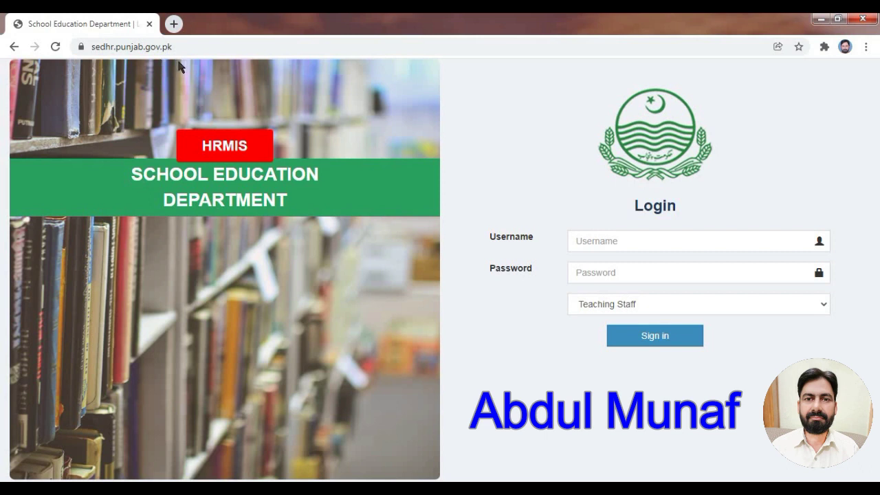
Sign in to the HRMIS portal as teaching staff with the saved username and the account password.
left_click(581, 238)
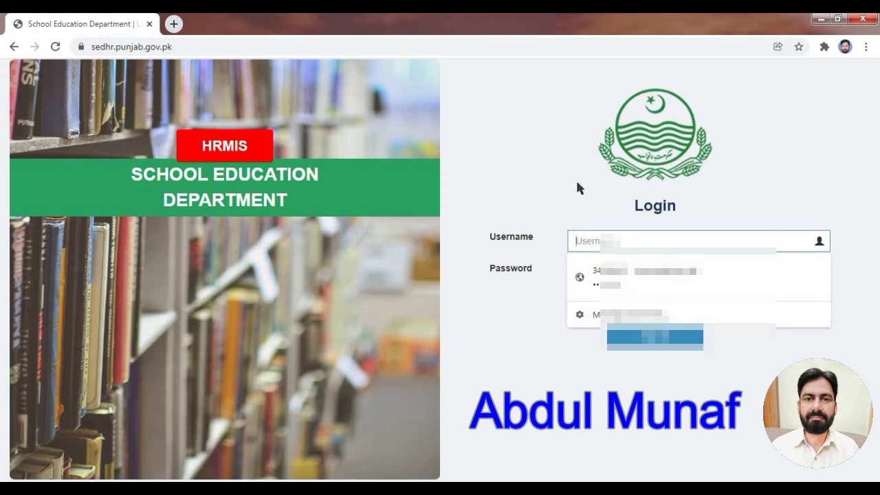
key("Down")
key("Return")
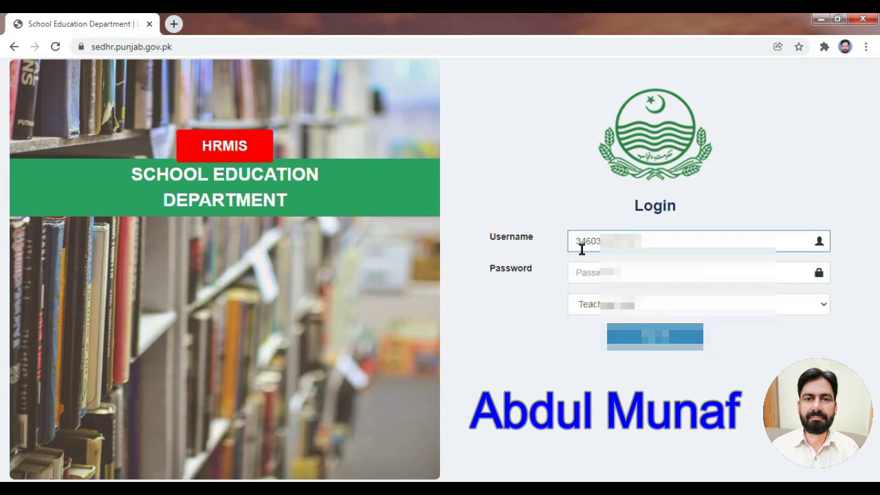
left_click(579, 270)
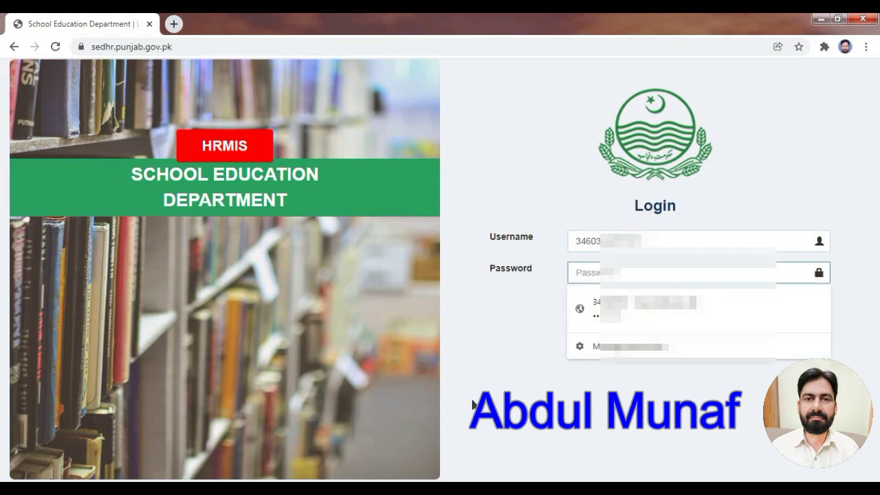
type("•••••••")
key("Return")
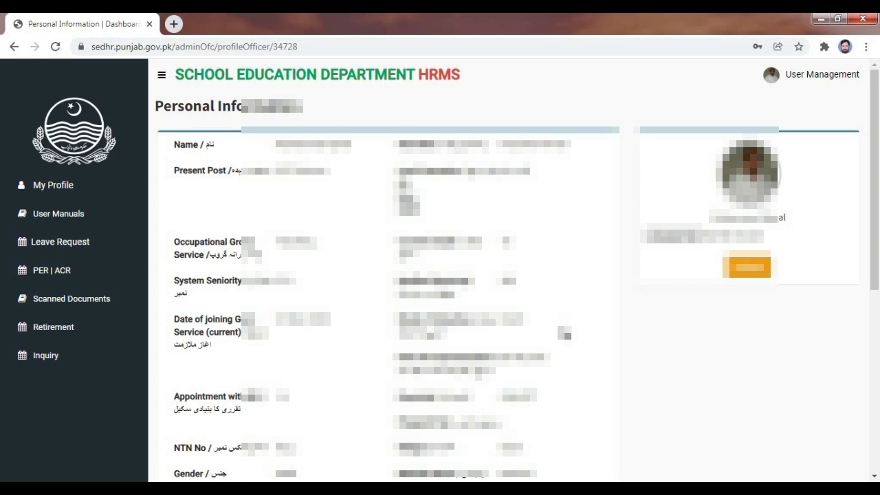
Open the PER | ACR application listing and start adding a new ACR.
scroll(554, 329, "down", 2)
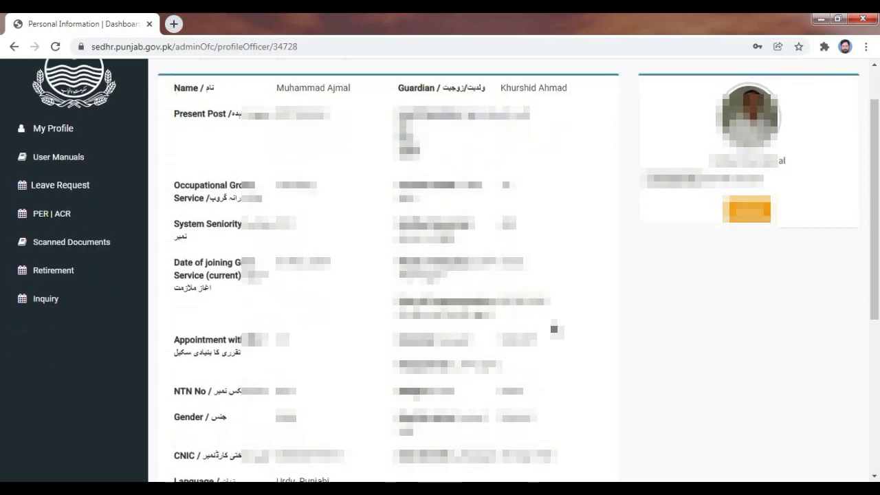
scroll(536, 321, "up", 2)
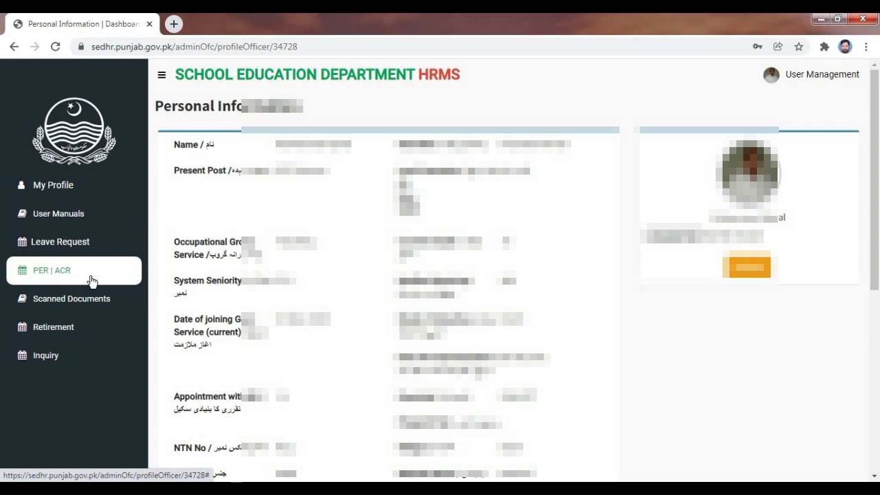
left_click(84, 274)
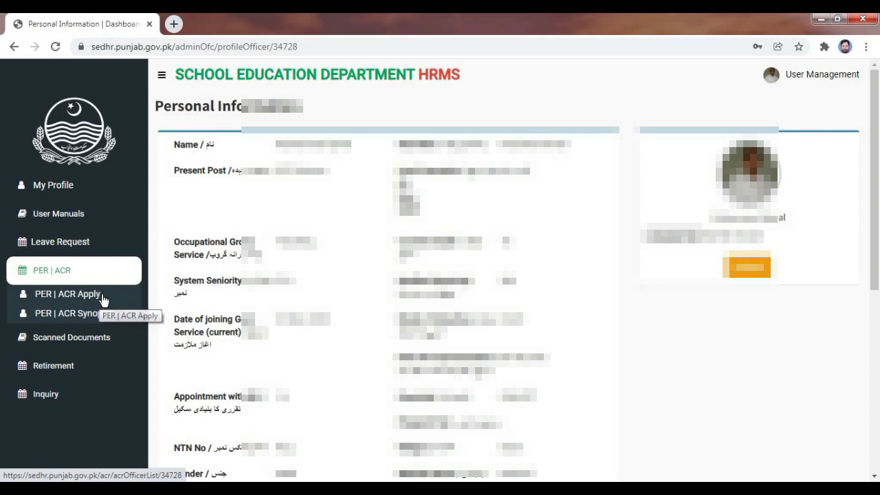
left_click(101, 300)
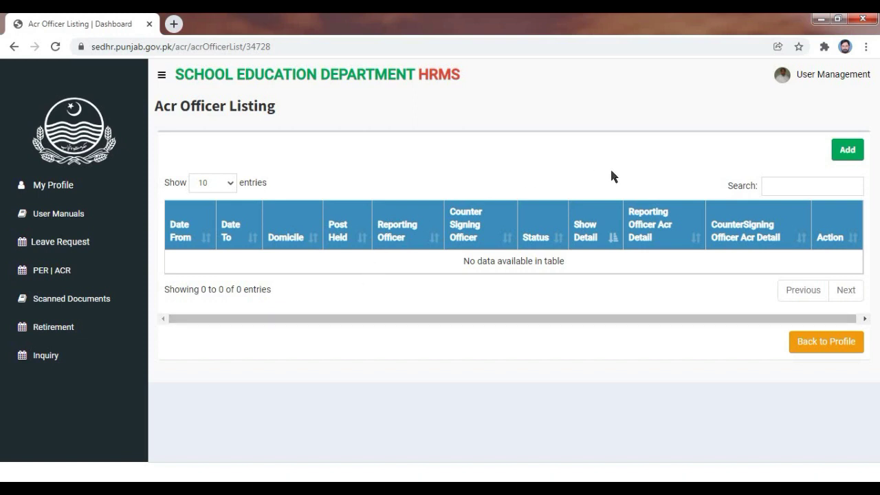
left_click(846, 151)
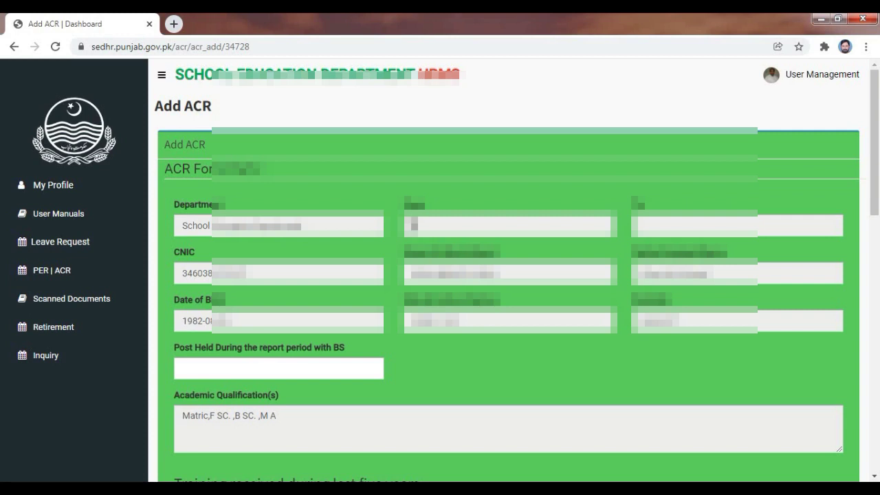
Set the ACR period's From date in January 2021 and its To date to 31 December 2021.
left_click(415, 227)
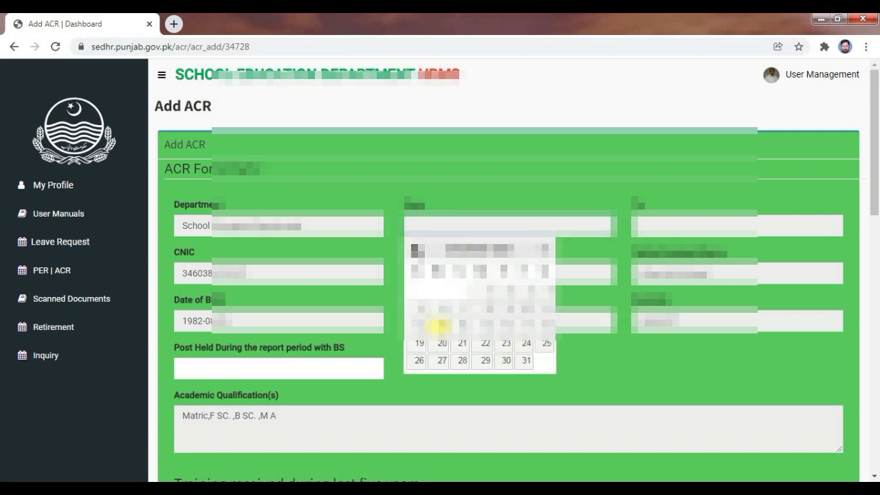
left_click(416, 250)
left_click(416, 251)
left_click(416, 251)
left_click(416, 250)
left_click(416, 251)
left_click(416, 250)
left_click(416, 250)
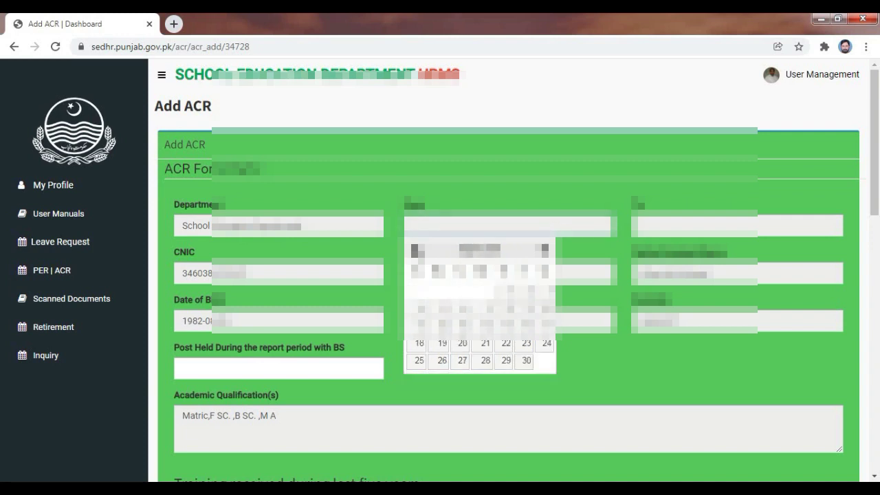
left_click(416, 250)
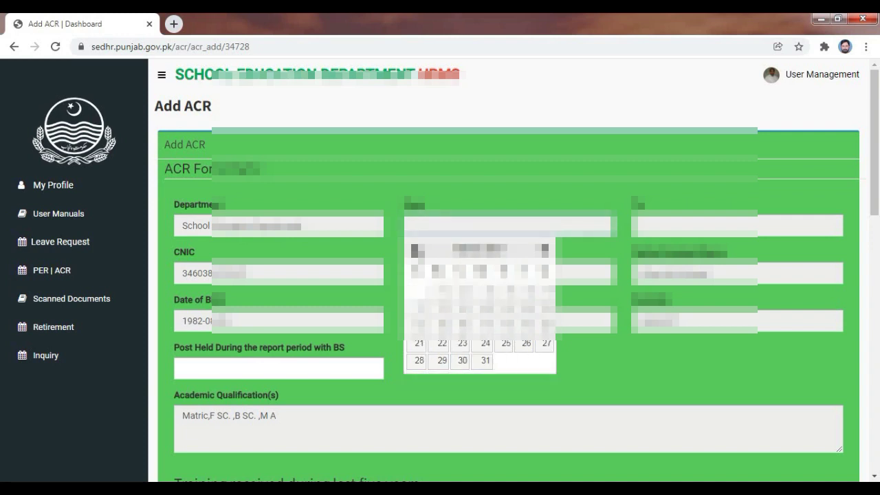
left_click(416, 250)
left_click(416, 250)
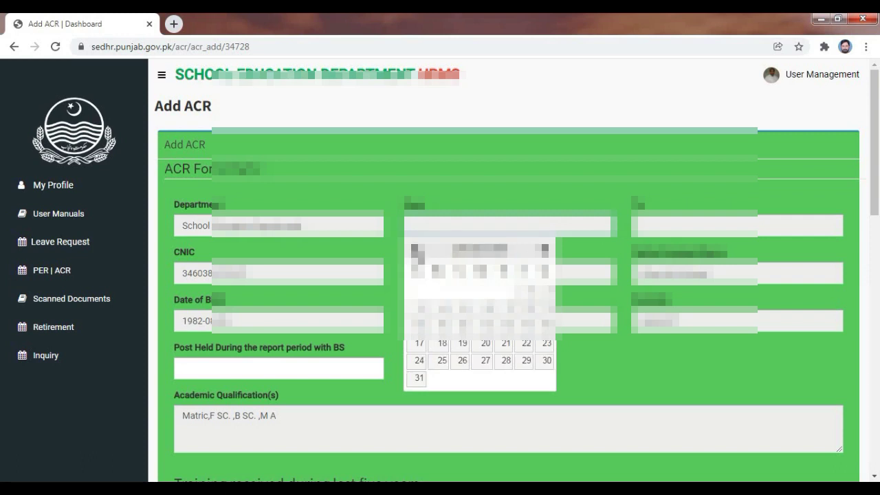
left_click(523, 303)
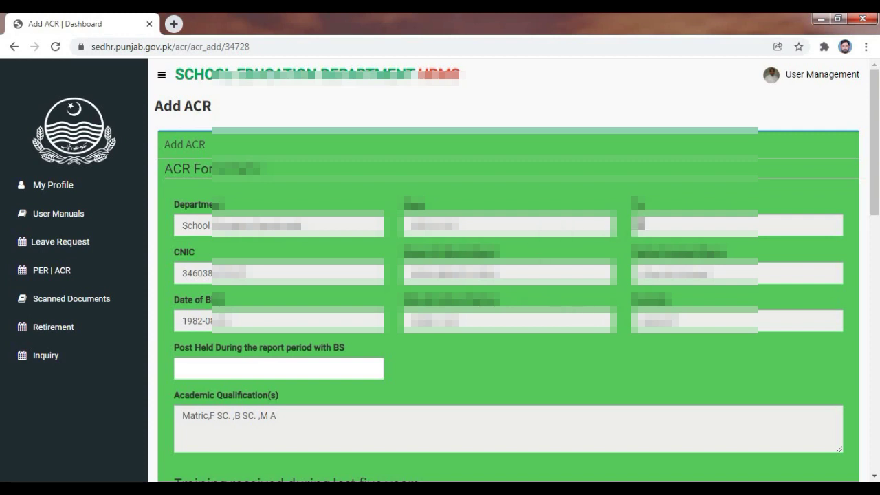
left_click(644, 223)
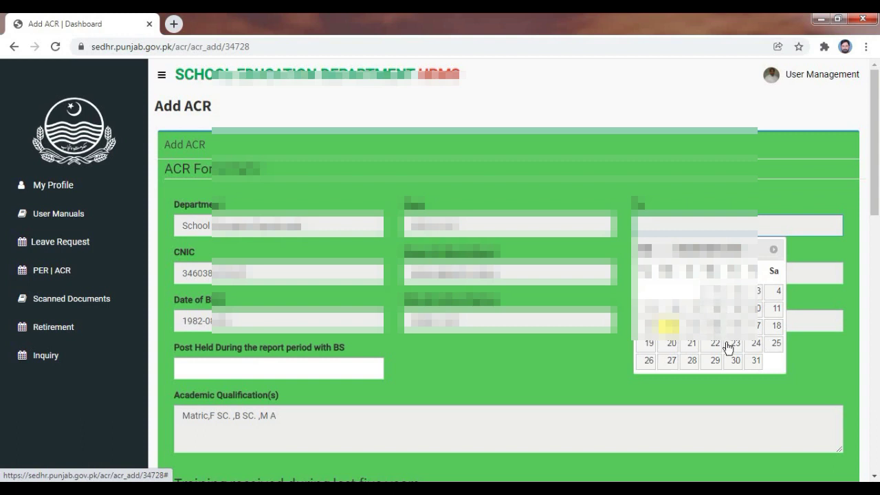
left_click(751, 361)
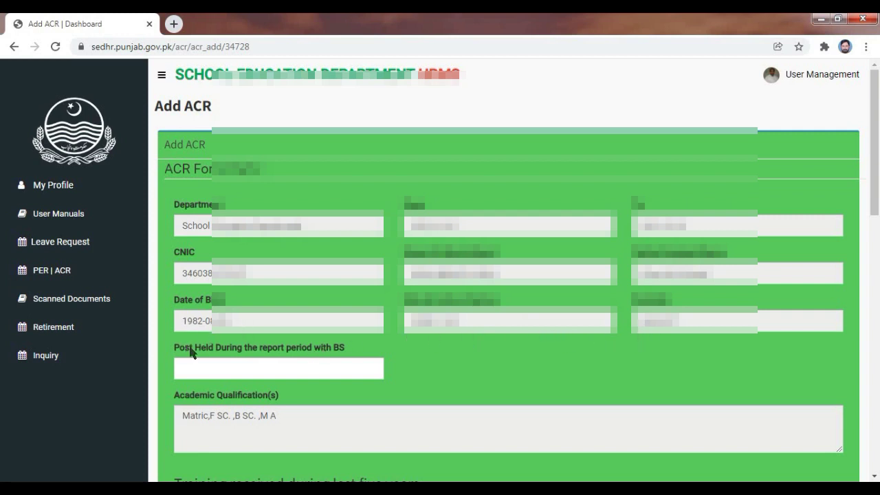
Enter "SST, BS-16" as the post held during the report period.
left_click(217, 371)
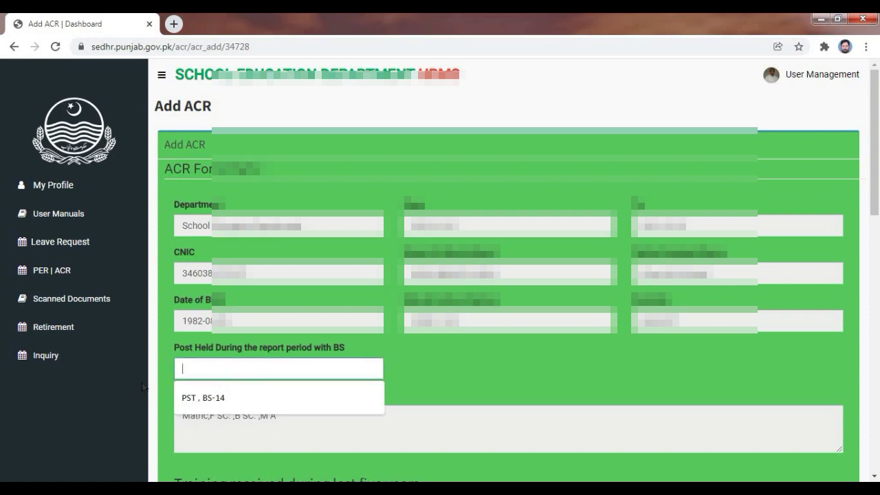
type("SST")
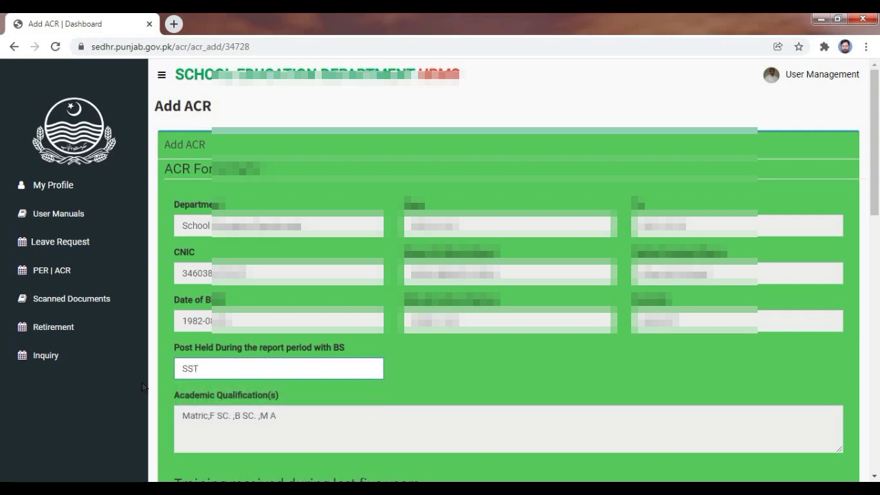
type(", BS-16")
Fill in the first objective as "Attendance of students" with "Target achieved" as its achievement.
scroll(145, 385, "down", 2)
scroll(147, 383, "down", 1)
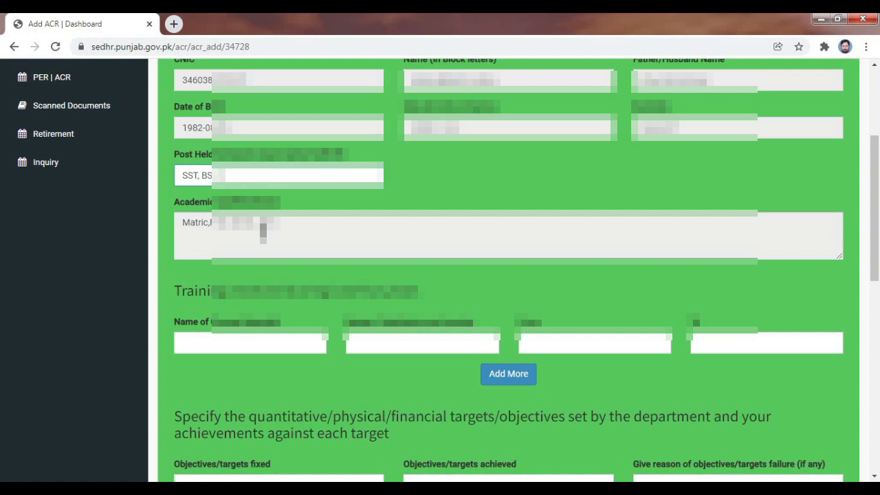
scroll(262, 230, "down", 2)
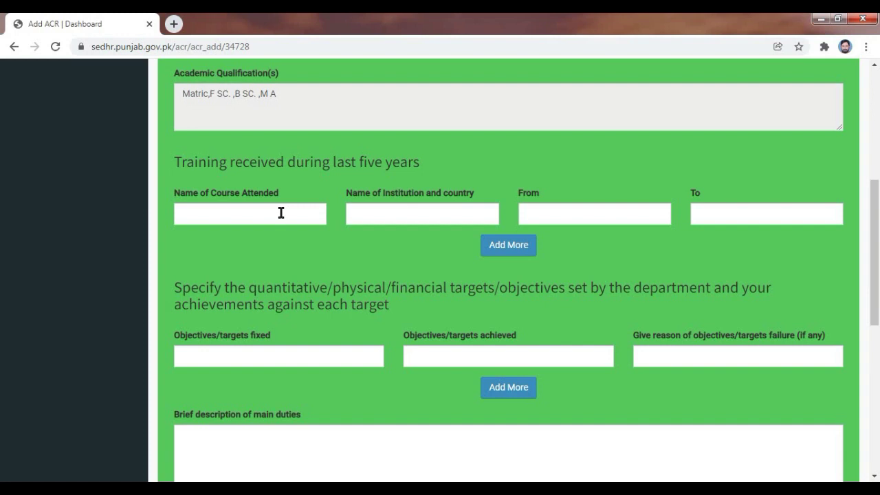
scroll(275, 232, "down", 1)
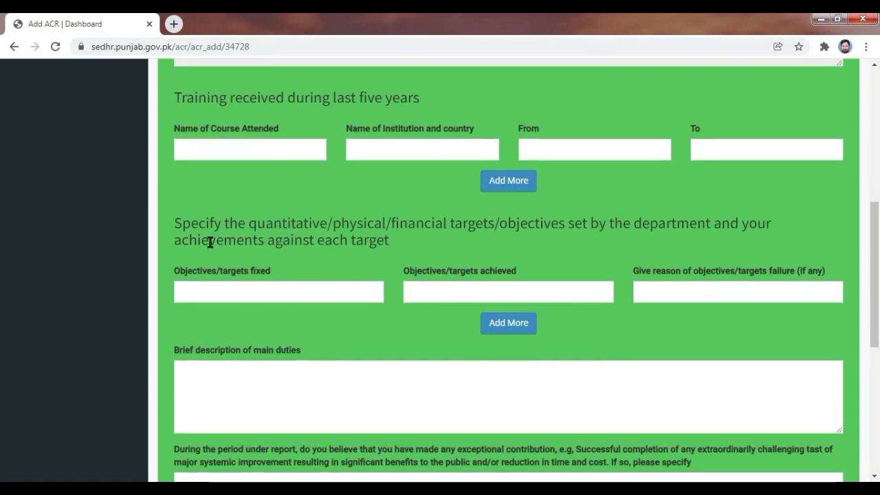
left_click(226, 291)
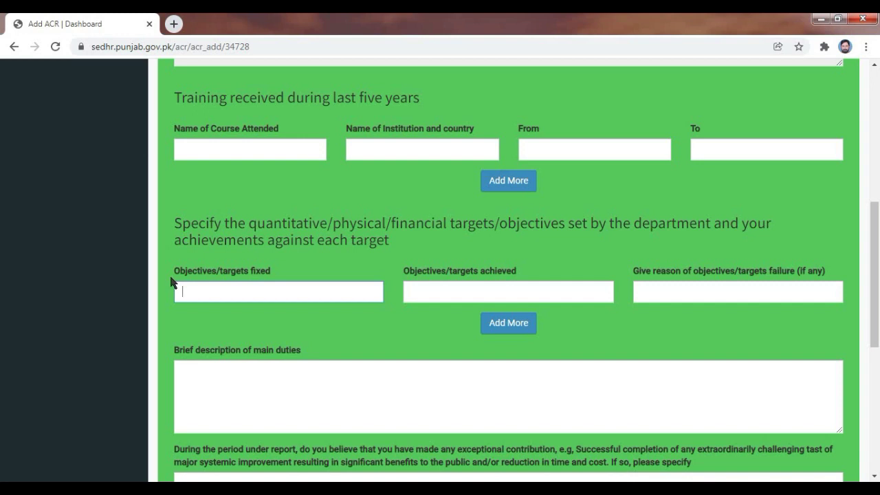
type("Attendance of students")
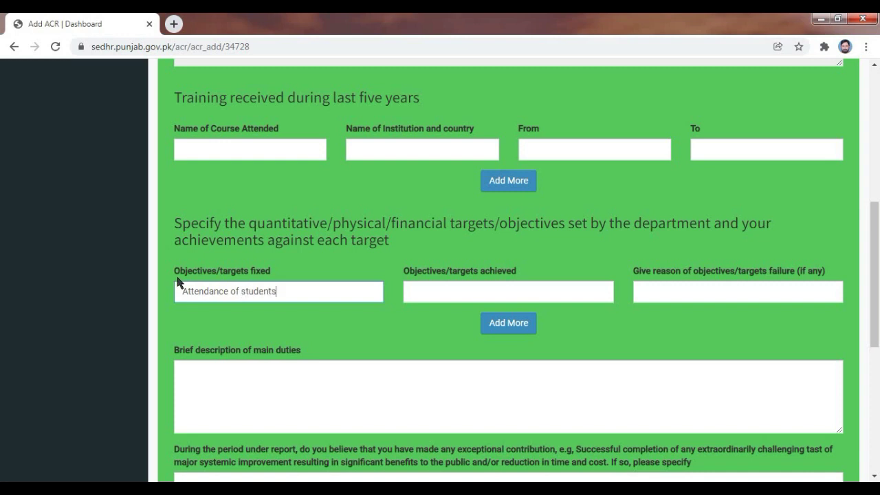
left_click(429, 292)
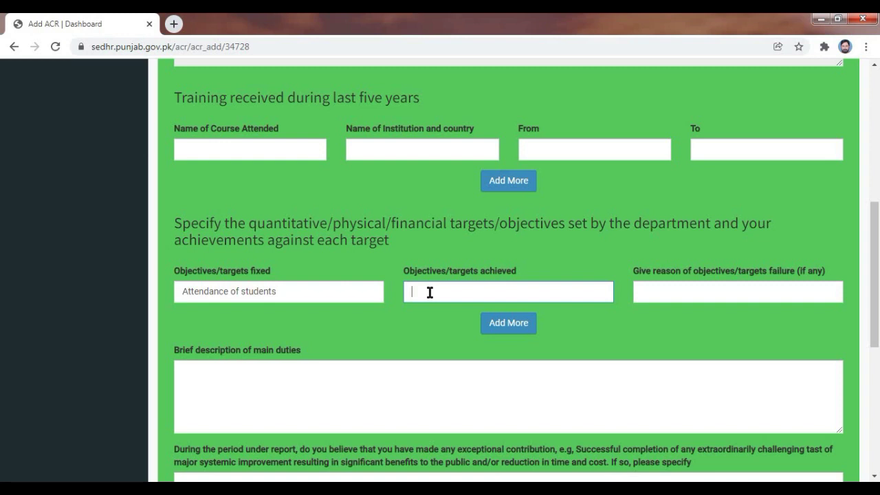
type("Target achieved")
Add a second objectives row and enter "Annual Result" as the fixed target.
left_click(526, 326)
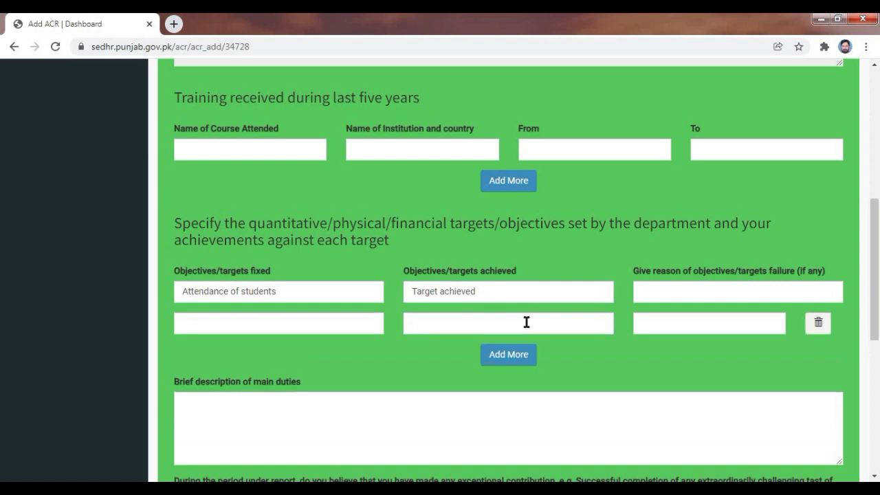
left_click(244, 320)
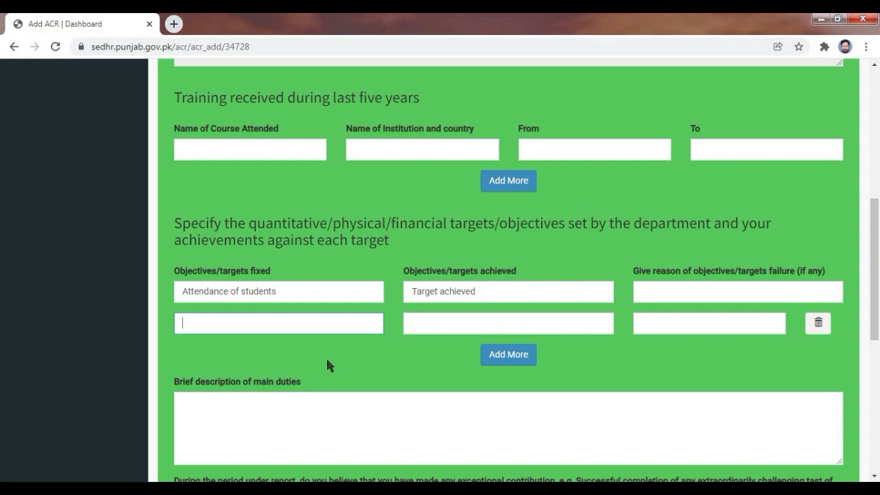
type("Annual Result")
left_click(414, 325)
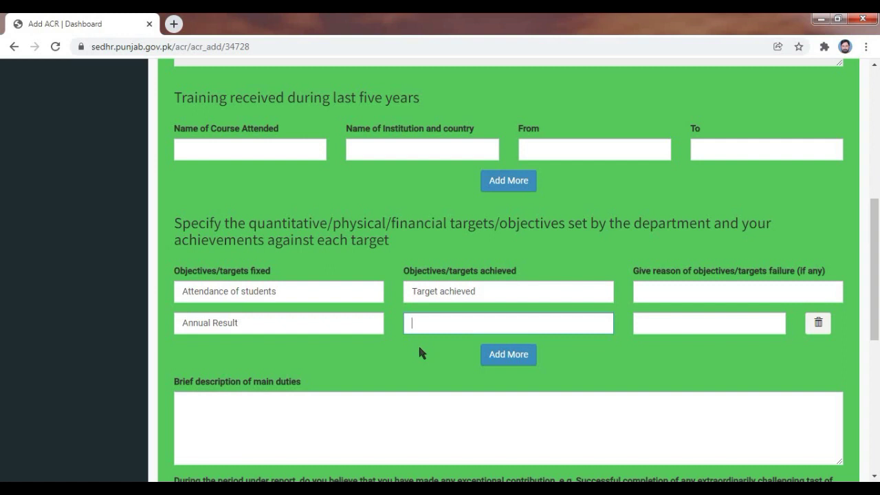
Reword the second row's fixed target to "Good annual result".
left_click(185, 322)
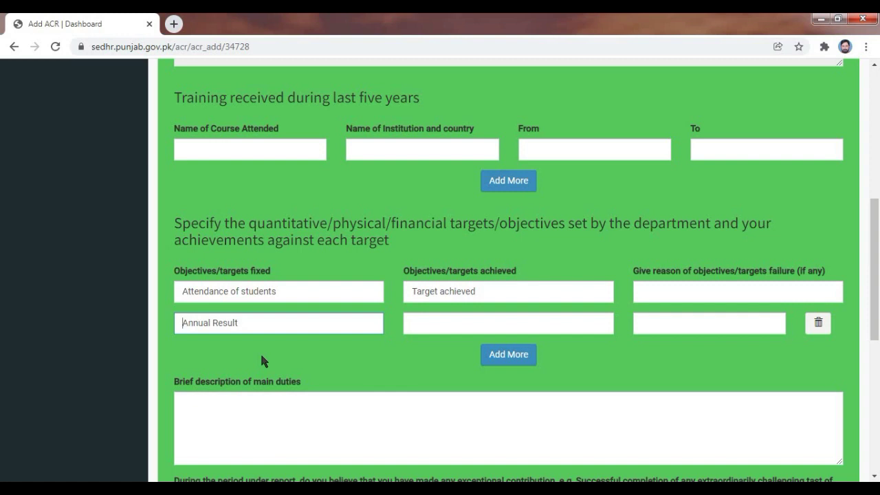
type("Good")
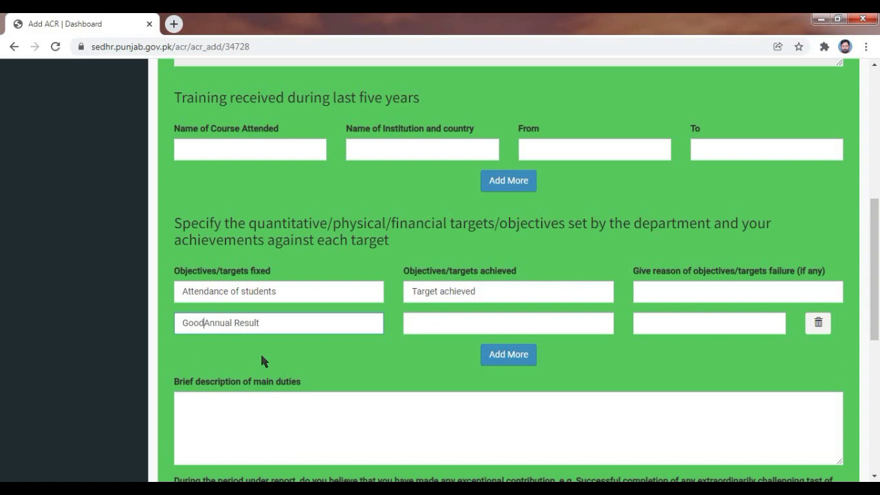
key("Delete")
type("a")
key("Right")
key("Right")
key("Right")
key("Right")
key("Delete")
type("r")
Enter "Target achieved" as the achievement for the second objective.
left_click(424, 322)
type("Target ac")
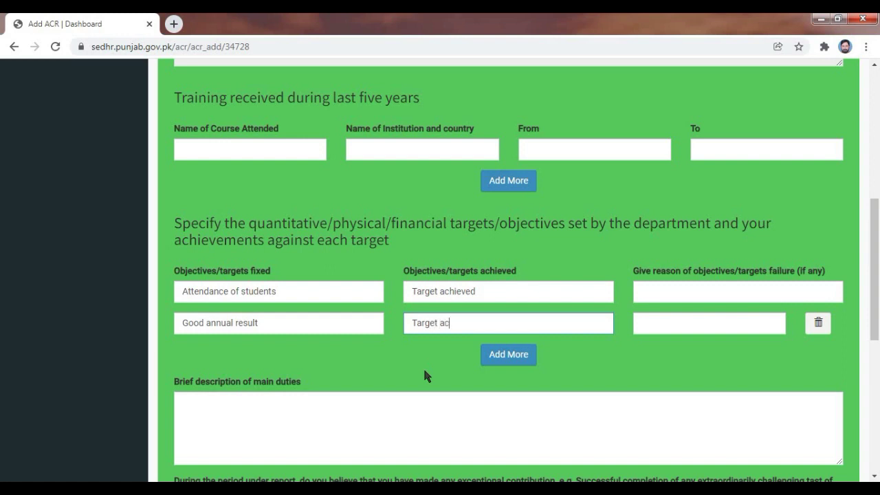
type("i")
type("hieve")
type("d")
Add a third objectives row with "Cleanliness & maintenance of Science Lab" as the fixed target and "Target achieved" as the achievement.
left_click(506, 358)
left_click(331, 356)
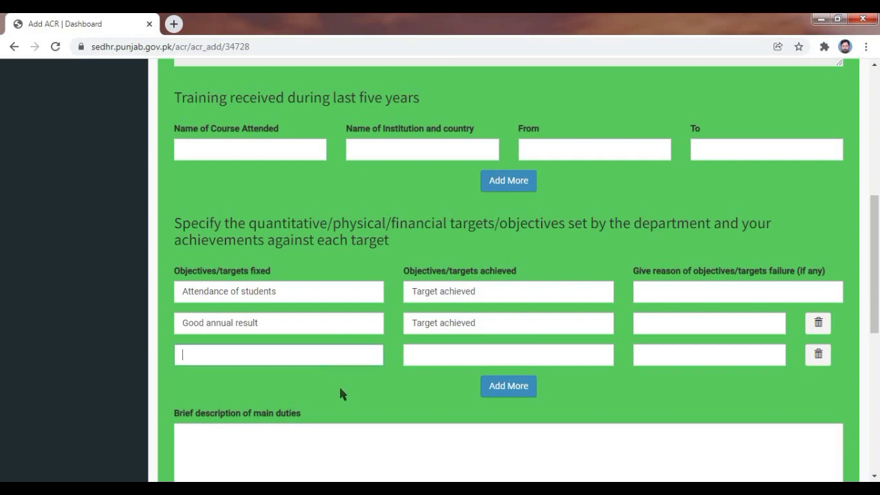
type("Cleanliness & mai")
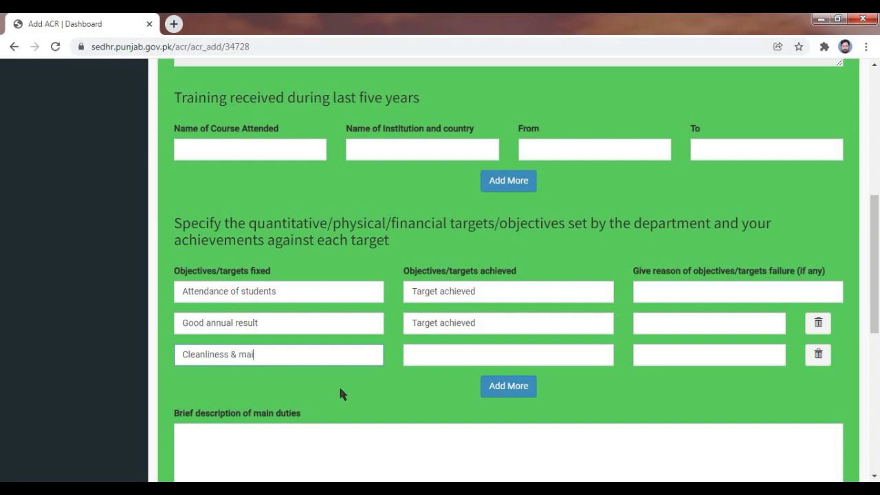
type("ntenance of Science Lab")
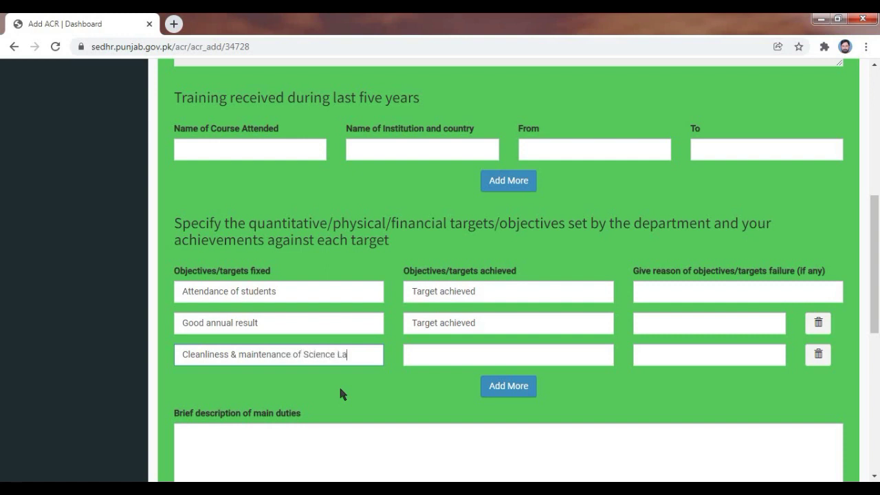
left_click(428, 352)
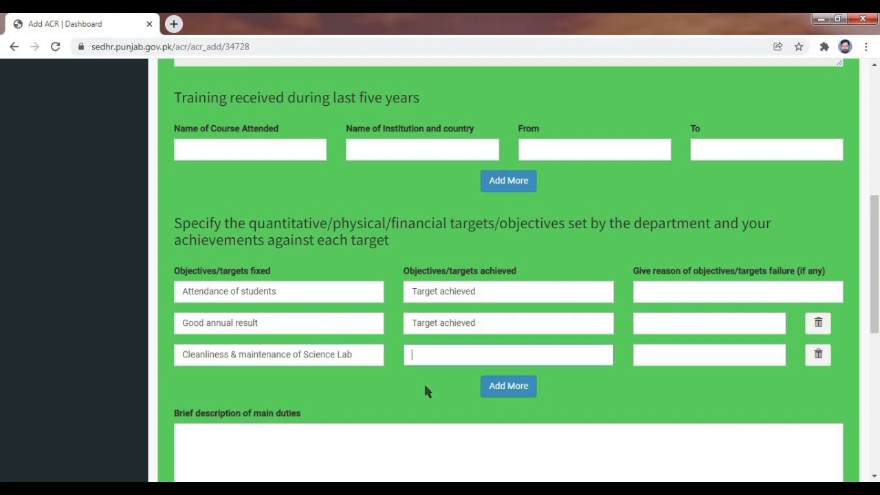
type("Target achieved")
Describe the main duties as "Teaching of Science subjects, Science Lab incharge" and accept the suggested opening "The teaching".
scroll(426, 371, "down", 2)
left_click(233, 315)
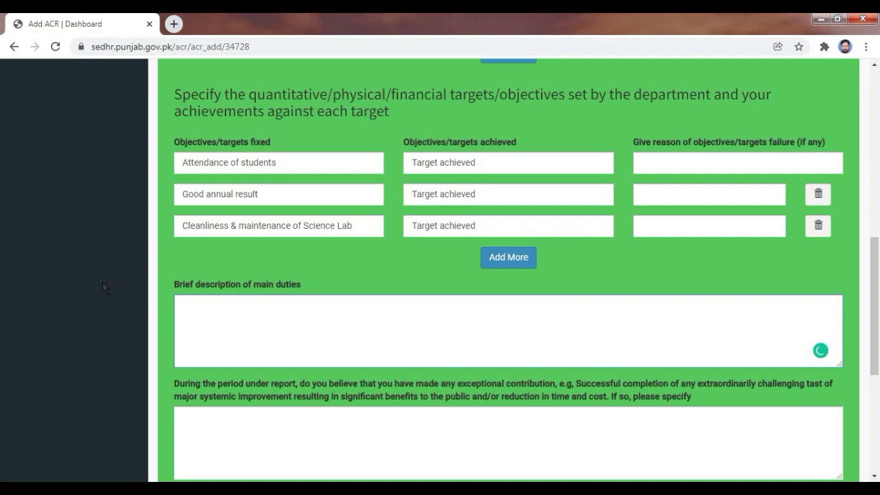
scroll(102, 283, "down", 1)
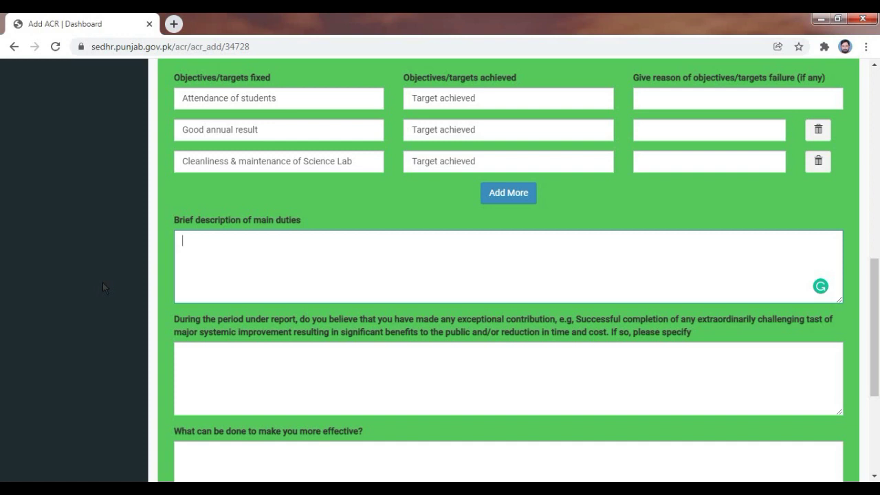
type("Teaching of Science subjects,")
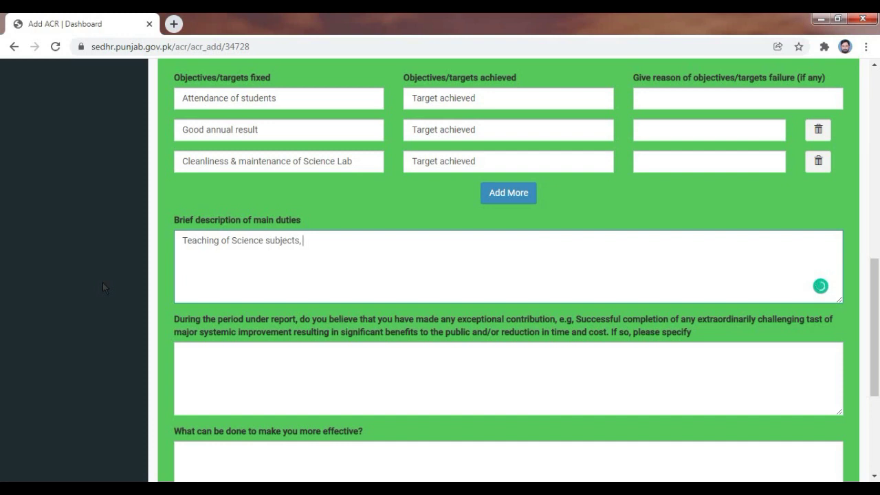
type("Science subjects, Science Lab incharge")
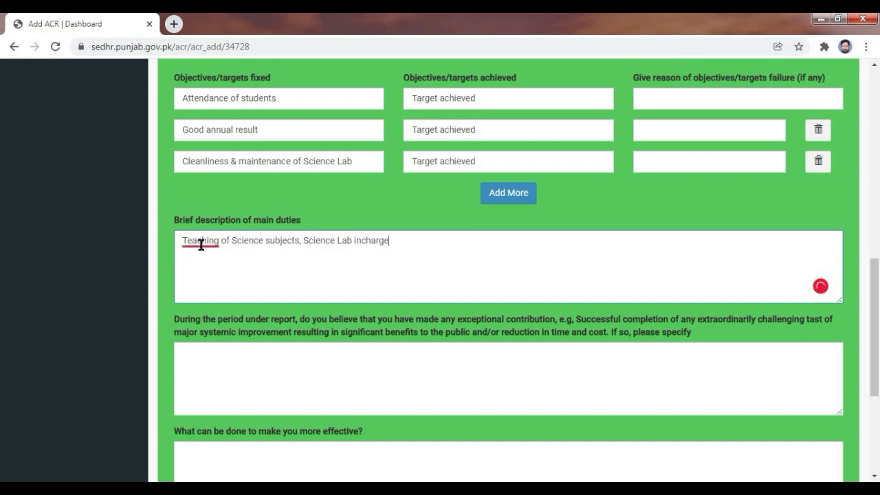
mouse_move(201, 245)
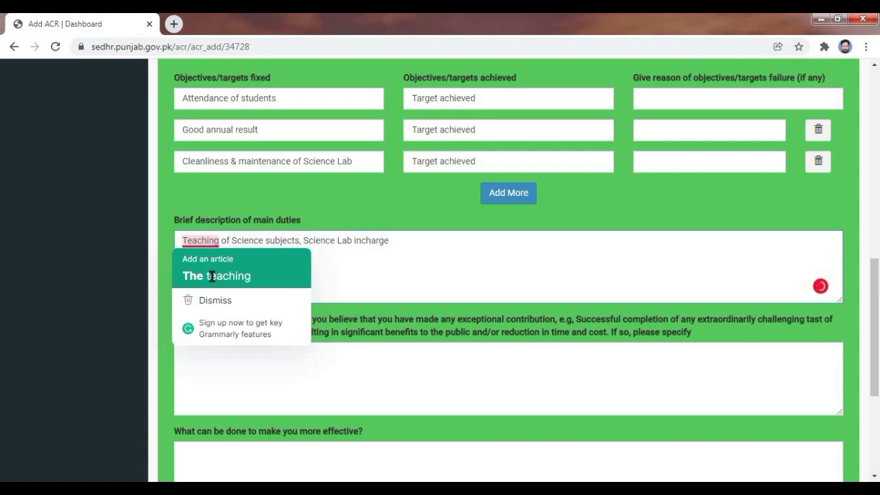
left_click(212, 276)
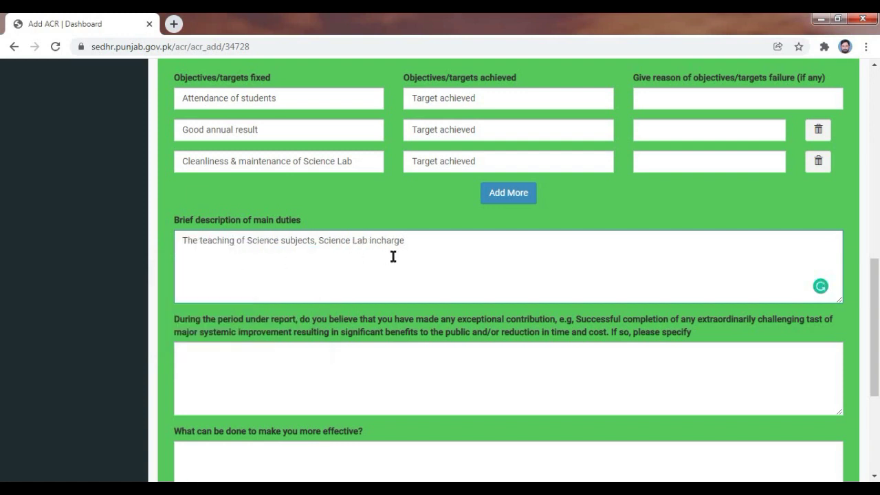
Answer the effectiveness question with "I want to get more knowledge of my subject and learn teaching skills to be more effective".
scroll(393, 256, "down", 1)
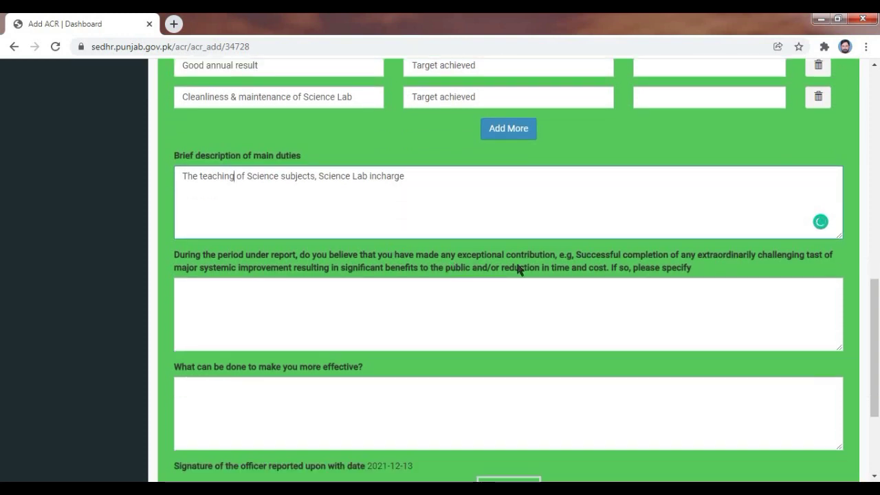
scroll(517, 264, "down", 1)
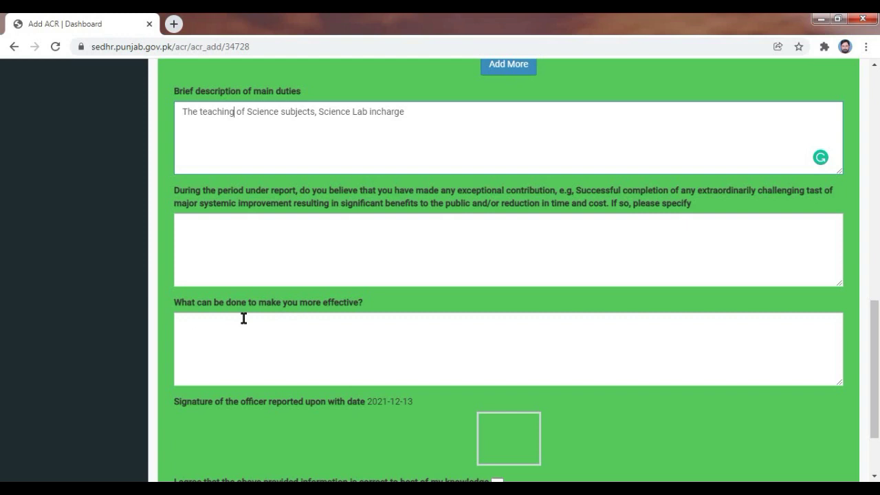
scroll(243, 319, "down", 1)
left_click(253, 285)
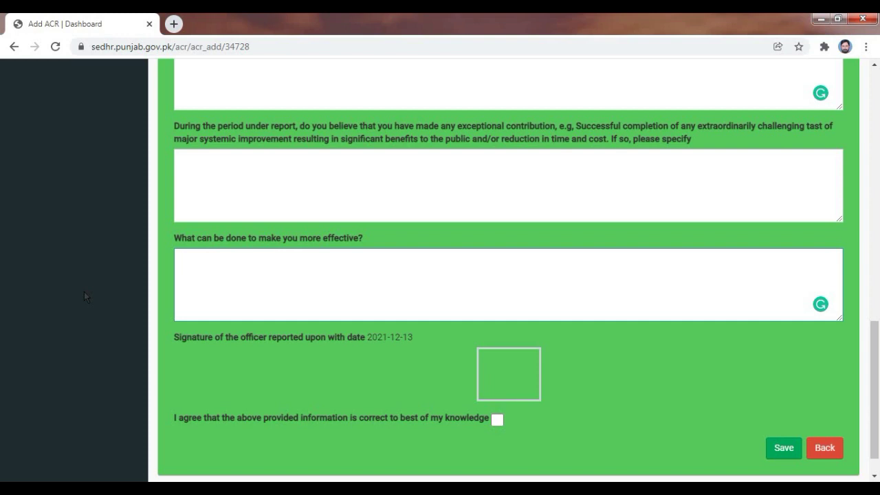
type("I want to get more ")
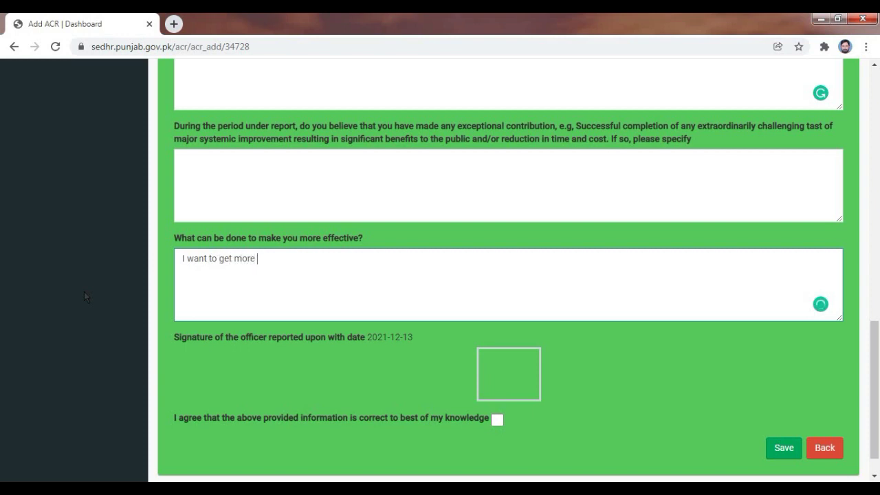
type("knowledge of my")
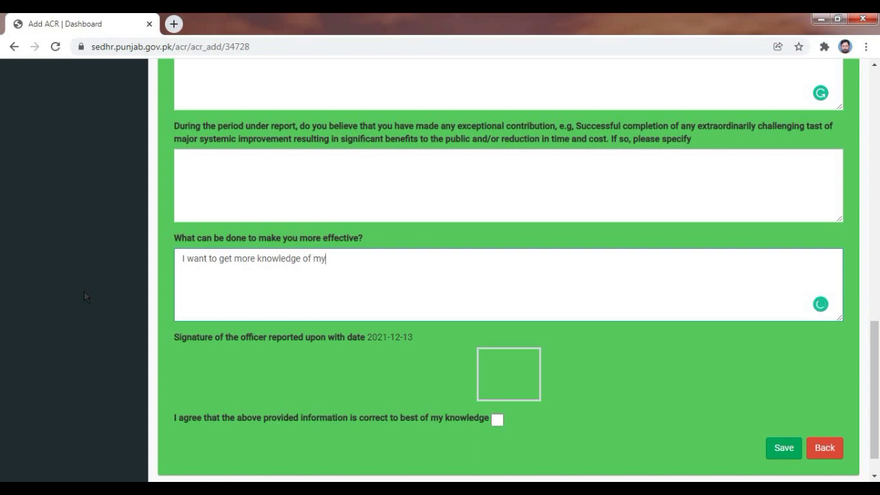
type(" subject and learn te")
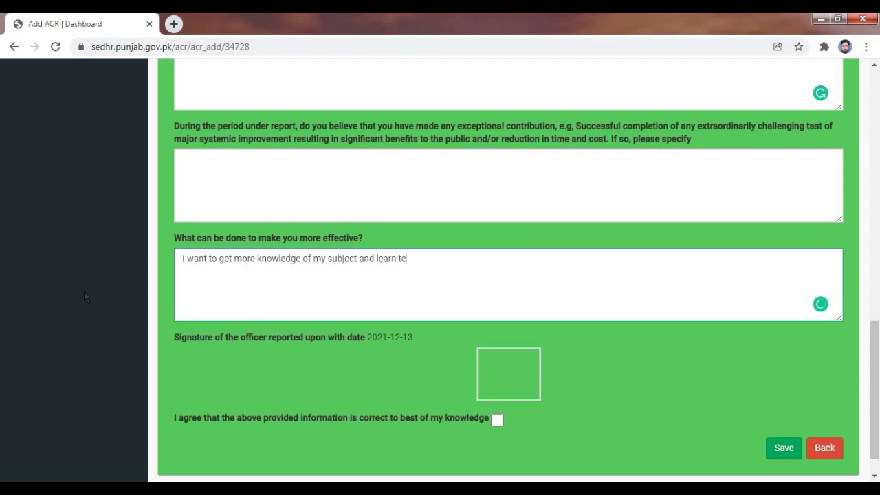
type("aching skills to be more effective")
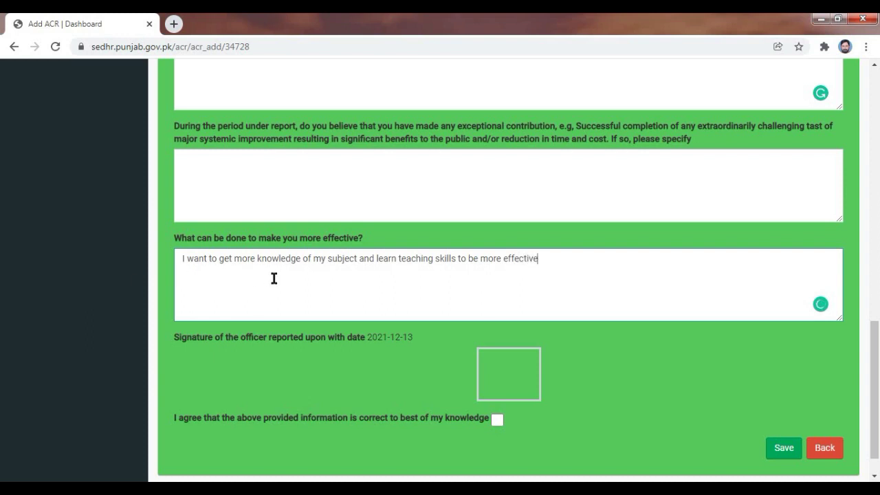
Agree that the provided information is correct and try to save the ACR form.
scroll(274, 277, "down", 1)
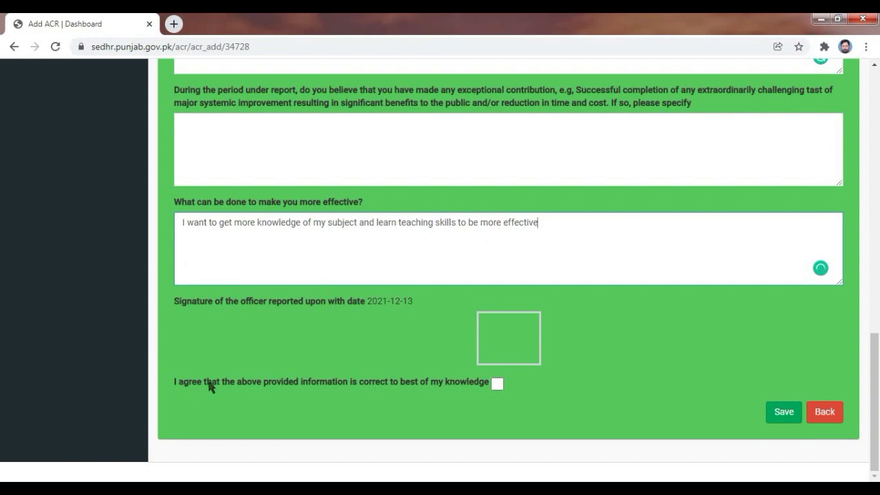
left_click(499, 386)
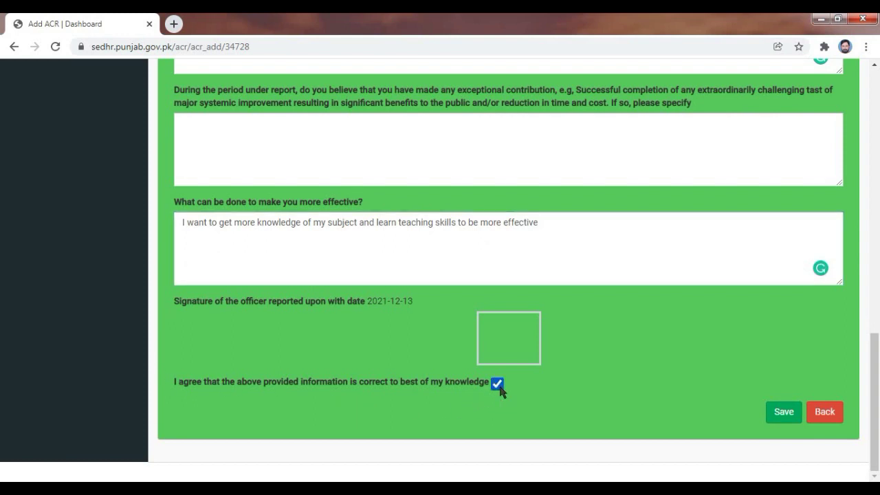
left_click(773, 418)
left_click(776, 422)
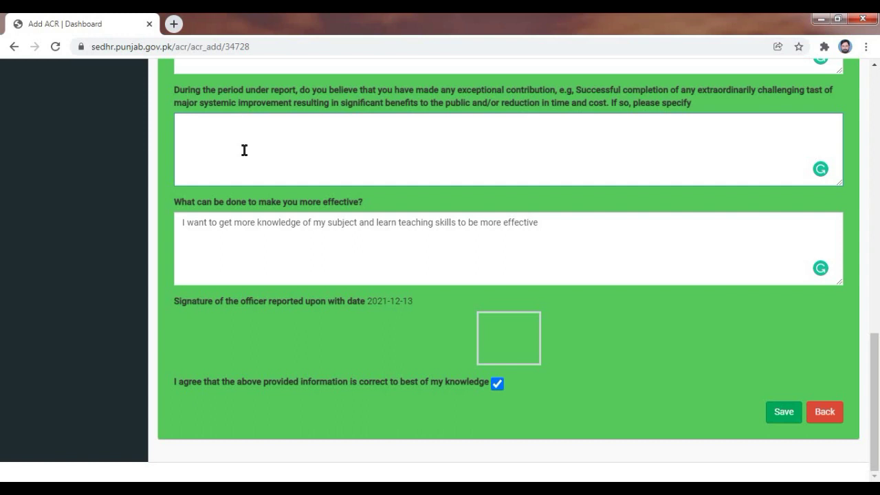
Enter "Nil" for the exceptional contribution question and save the ACR form.
scroll(175, 221, "up", 1)
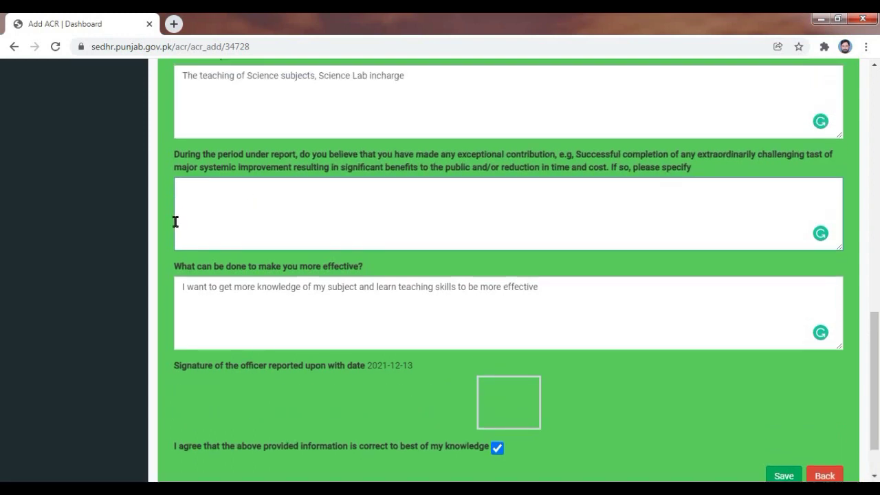
type("Nil")
scroll(384, 313, "down", 1)
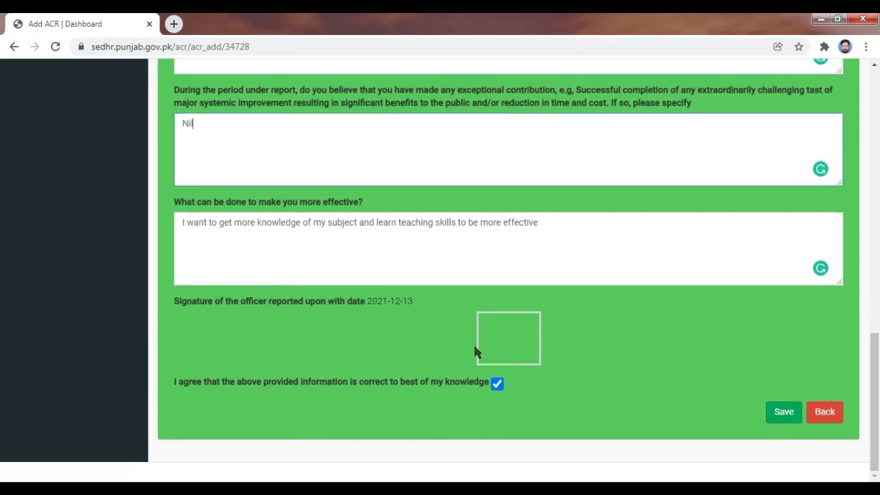
left_click(782, 419)
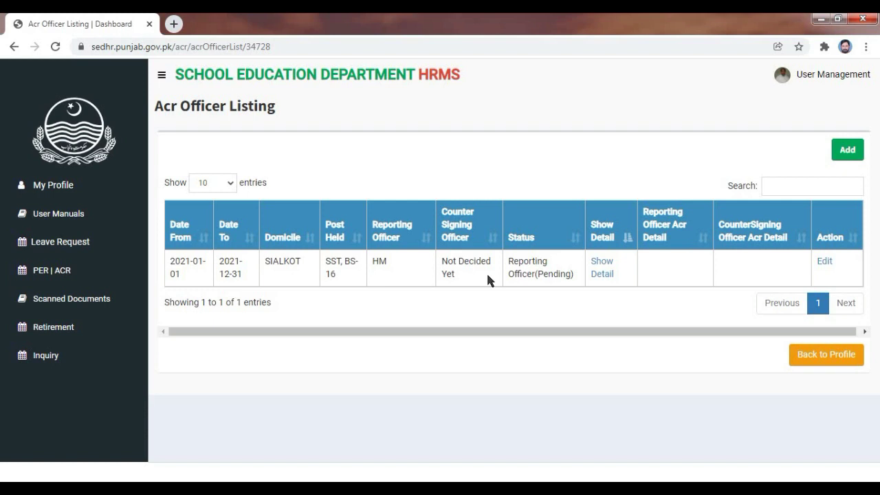
Review the saved ACR's details, including the objectives table and written answers, and return to the officer listing.
left_click(602, 269)
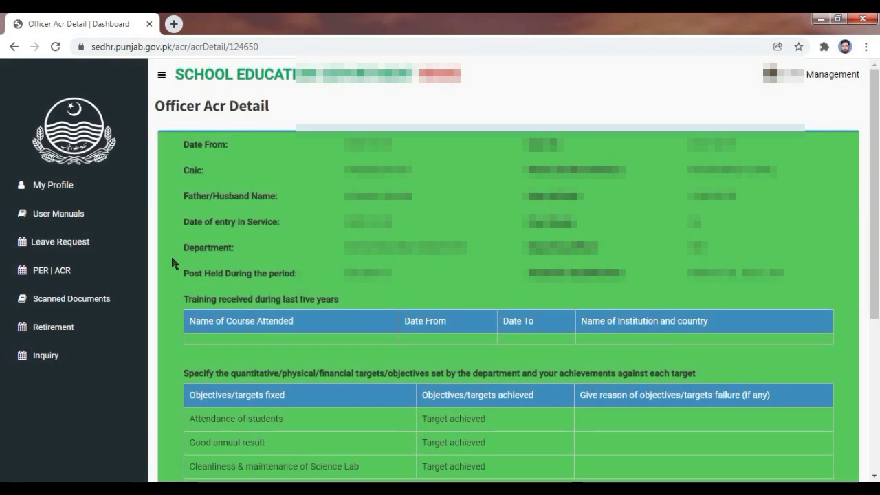
scroll(172, 265, "down", 2)
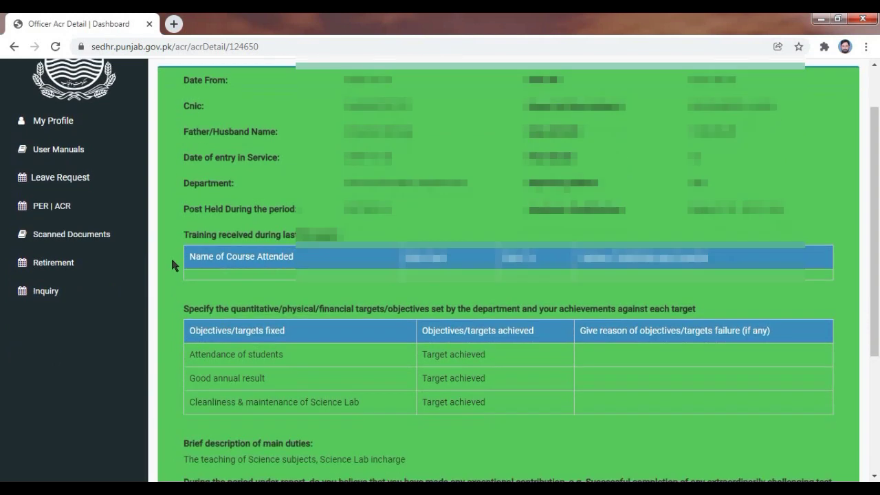
scroll(173, 264, "down", 4)
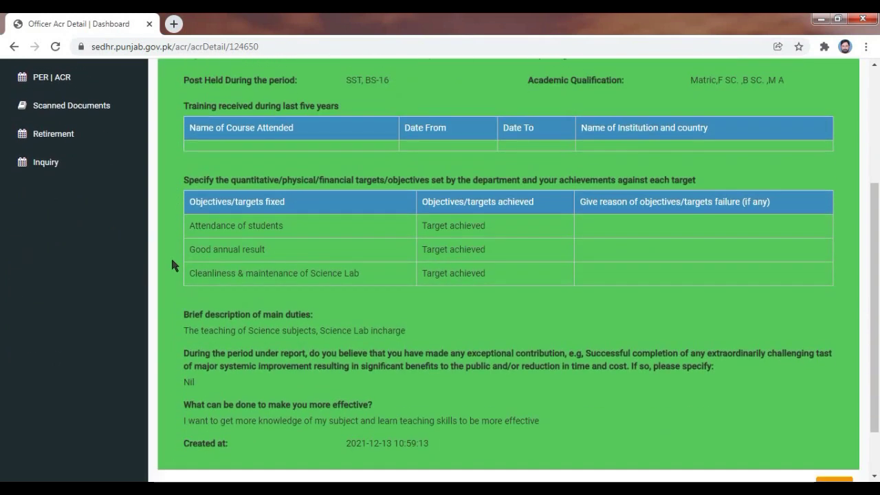
scroll(171, 264, "down", 2)
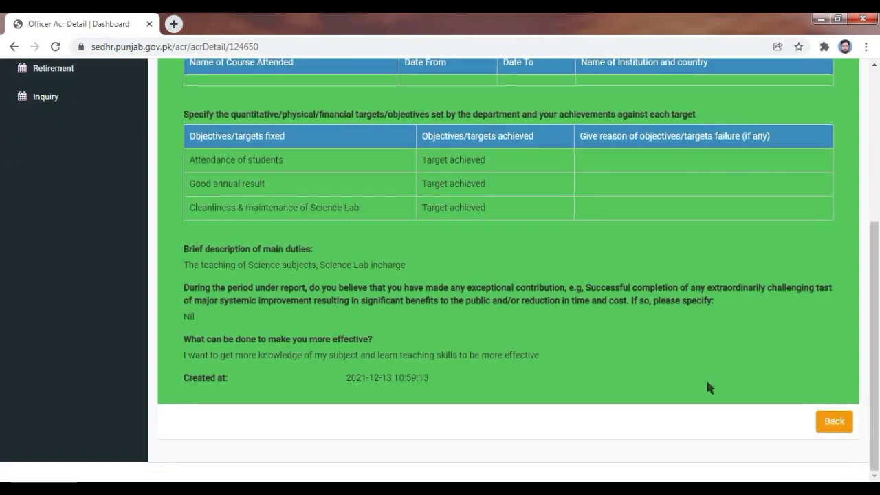
left_click(826, 426)
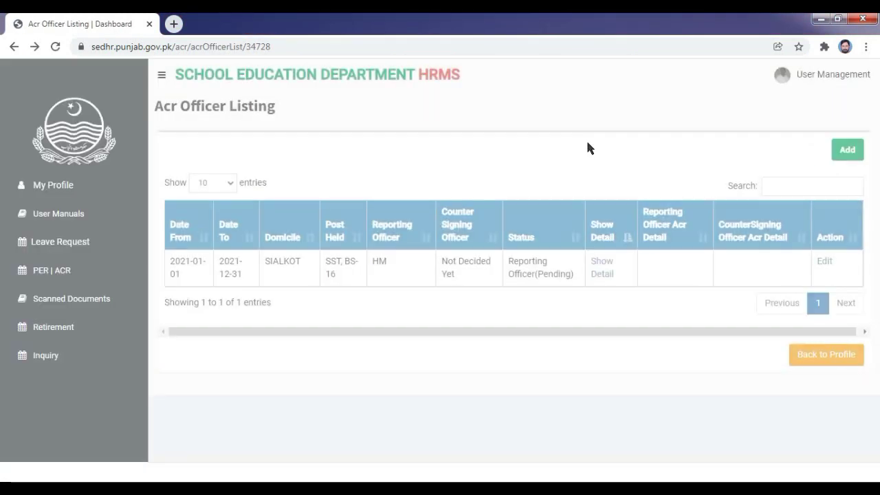
Open the listed ACR for editing, agree that its information is correct, and save it again.
left_click(823, 266)
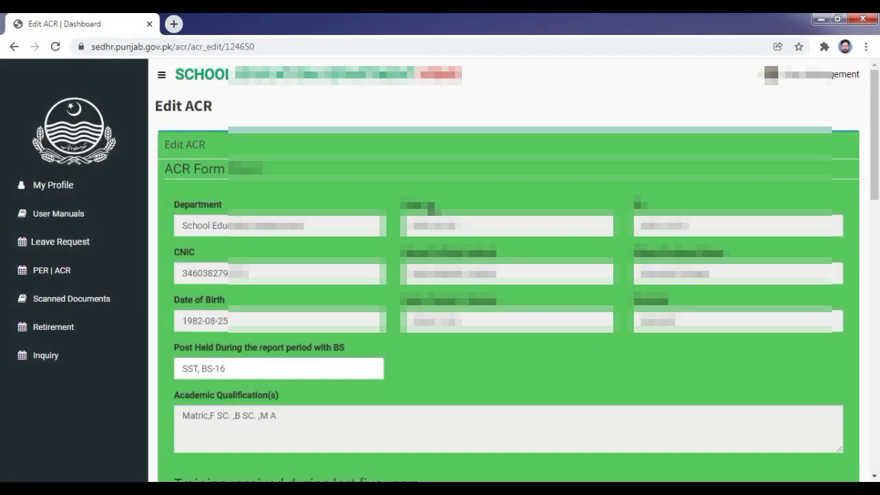
scroll(430, 212, "down", 4)
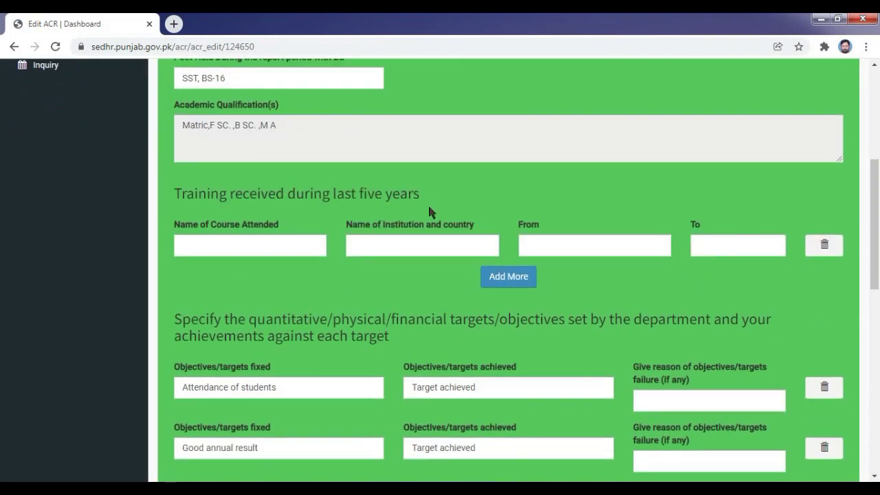
scroll(431, 212, "down", 8)
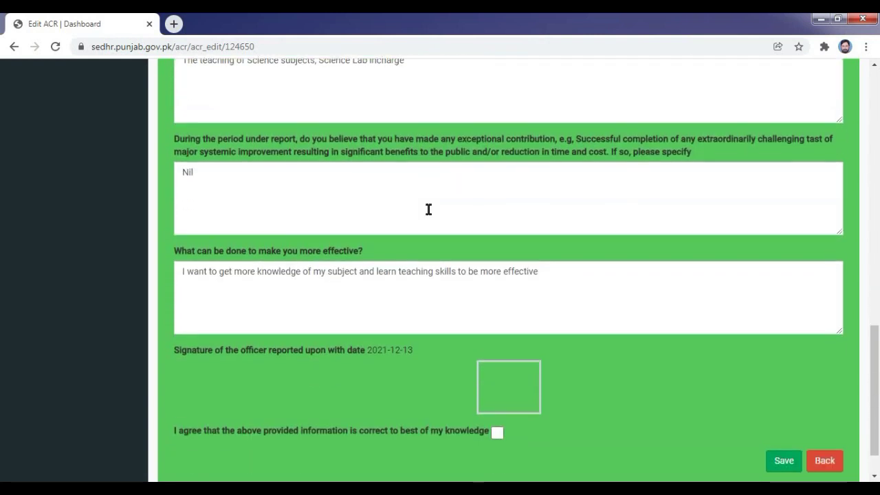
scroll(428, 209, "down", 1)
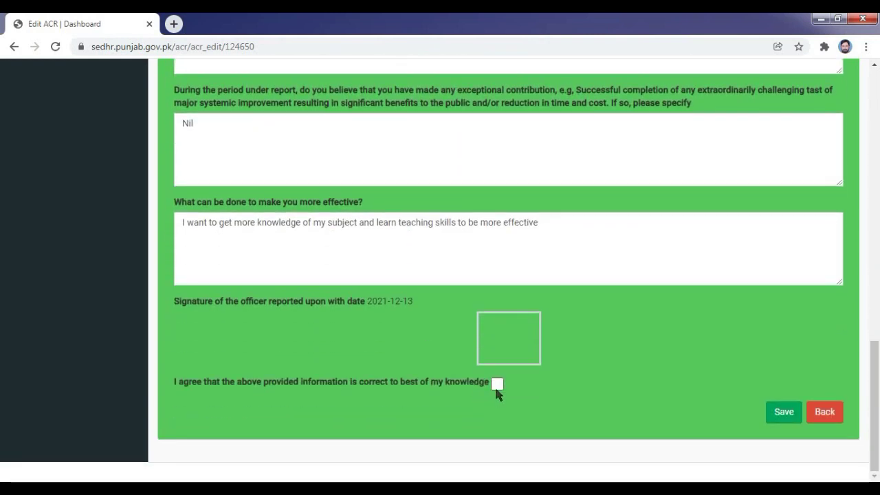
left_click(496, 387)
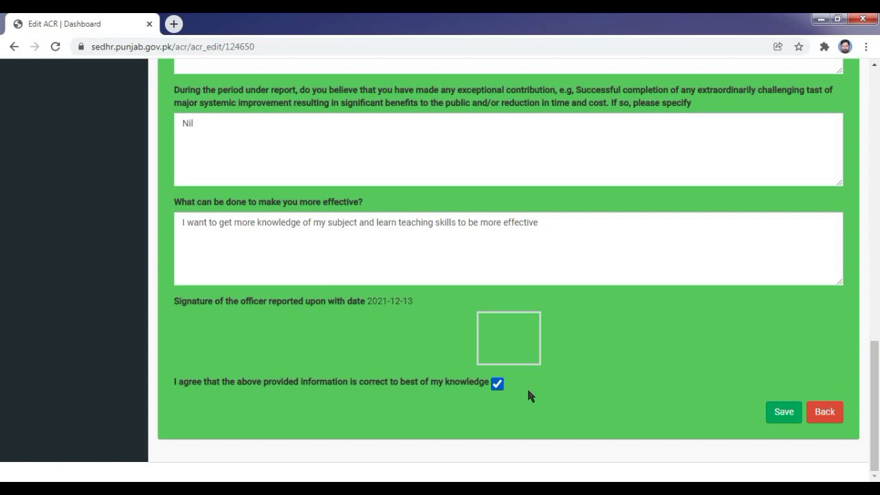
left_click(778, 419)
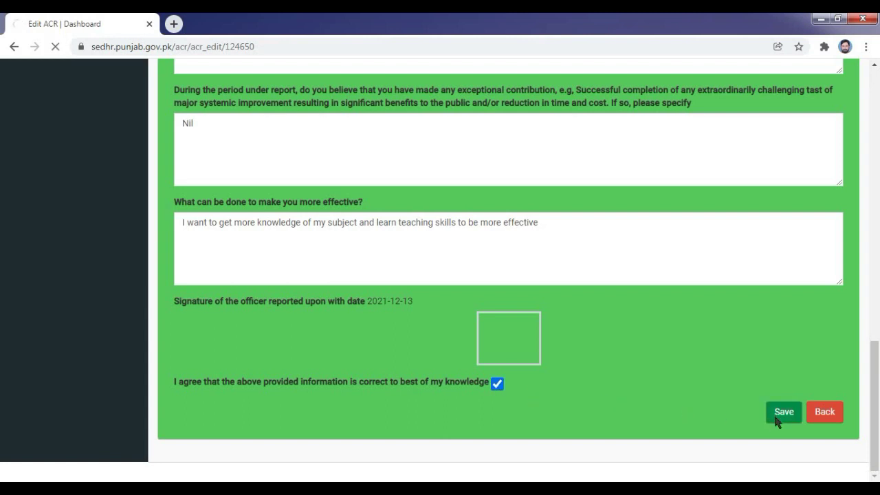